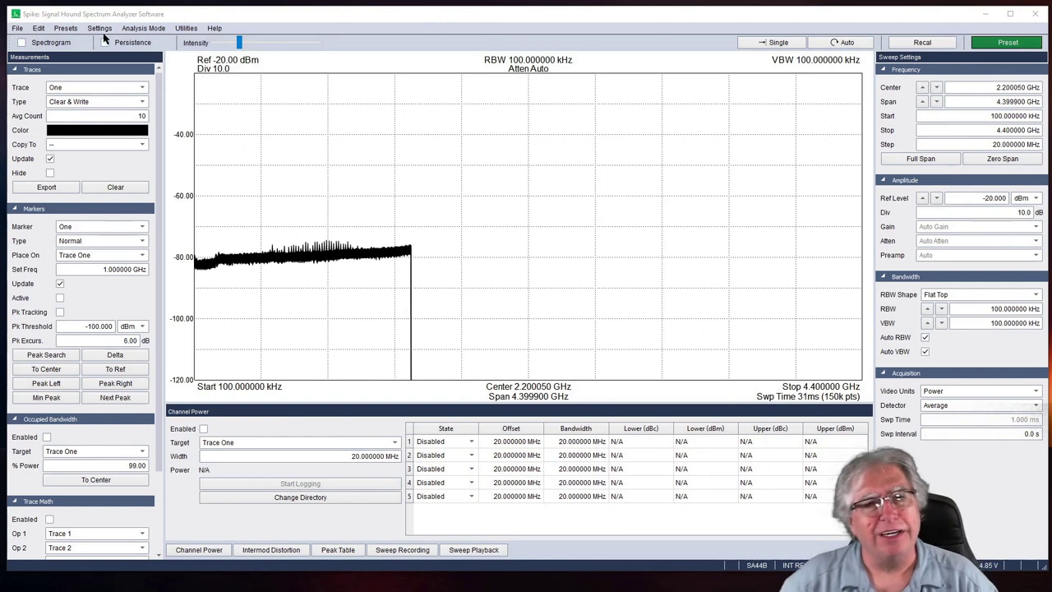
# Apply a 40 dB reference level offset from the Settings menu
pyautogui.click(99, 27)
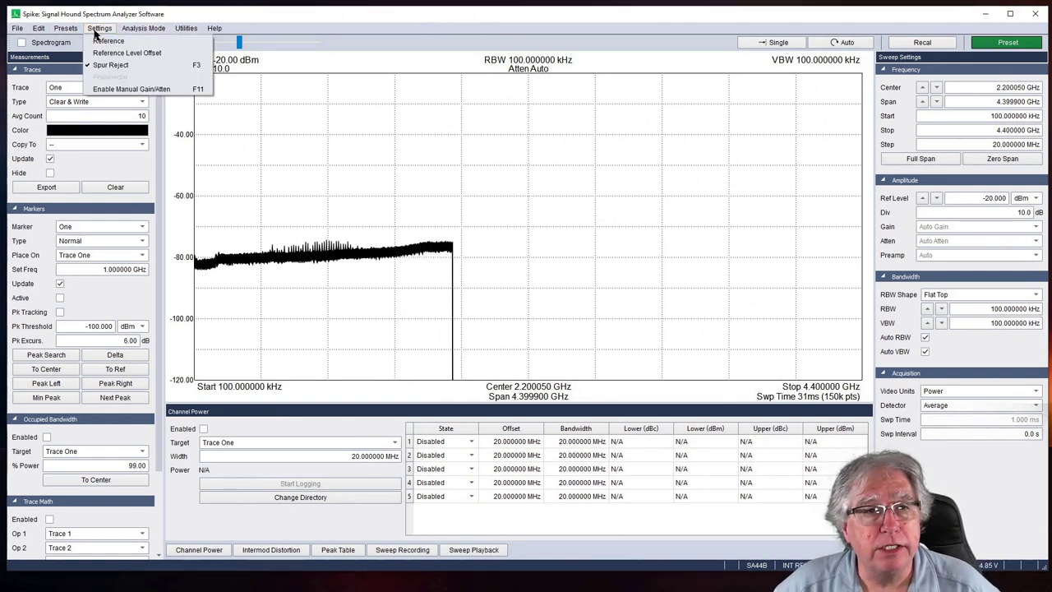
pyautogui.click(106, 55)
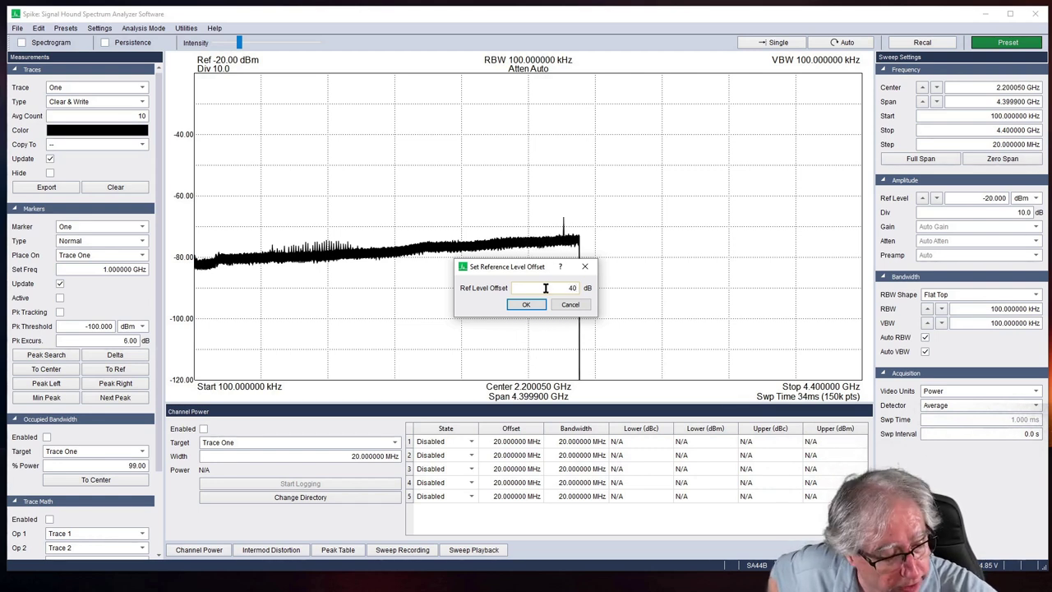
pyautogui.click(526, 305)
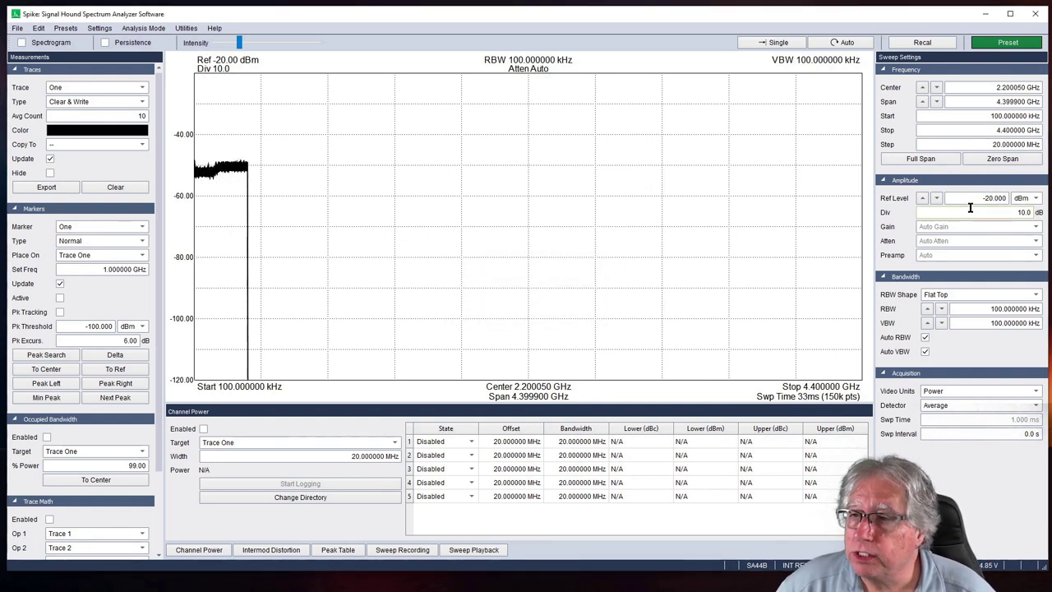
# Set the reference level to 40 dBm and switch video units to Log
pyautogui.doubleClick(968, 198)
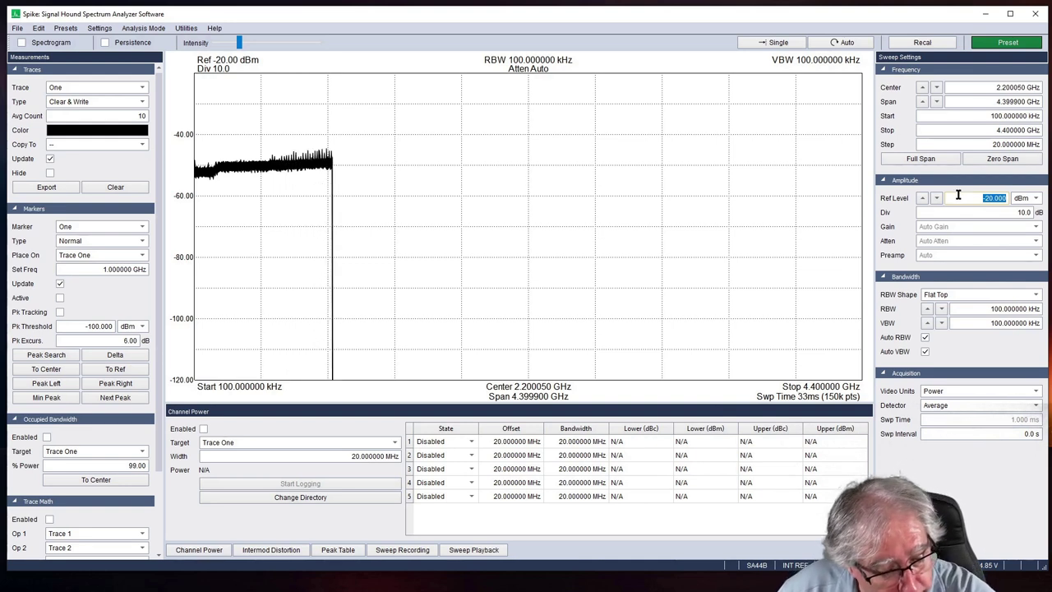
pyautogui.write('40')
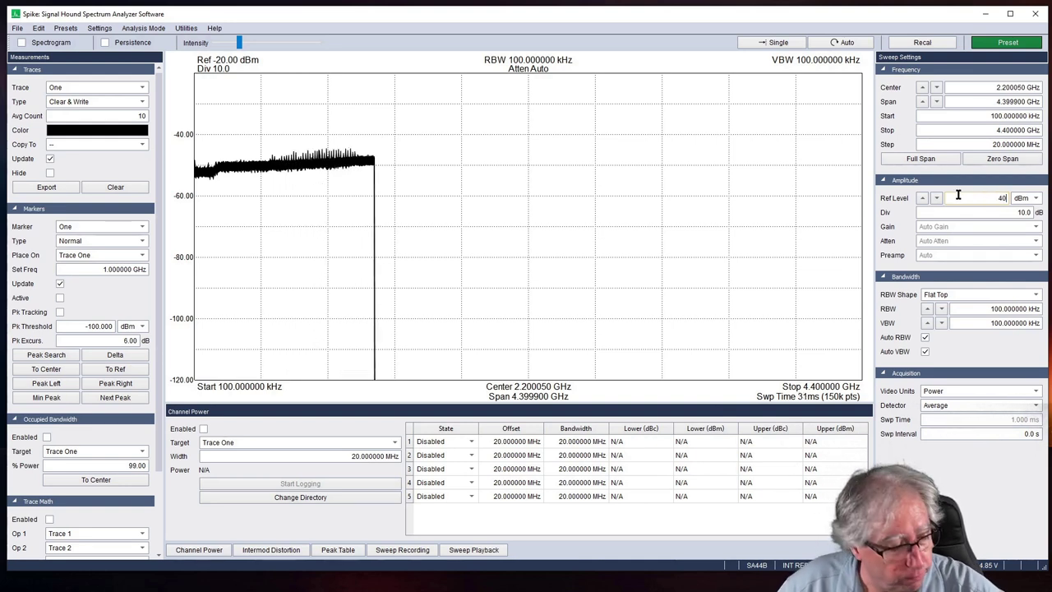
pyautogui.press('Return')
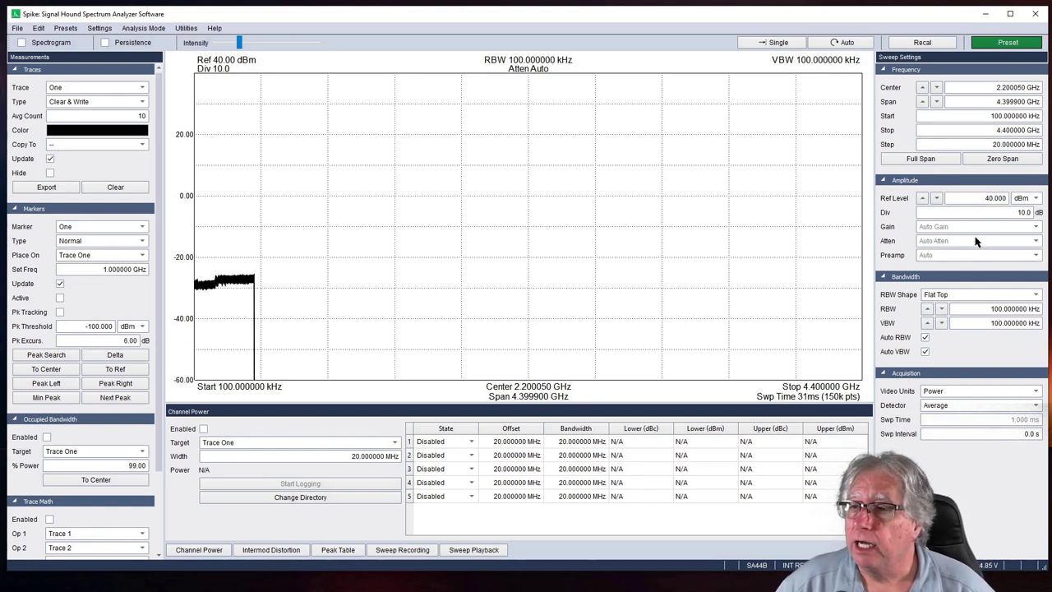
pyautogui.click(1033, 396)
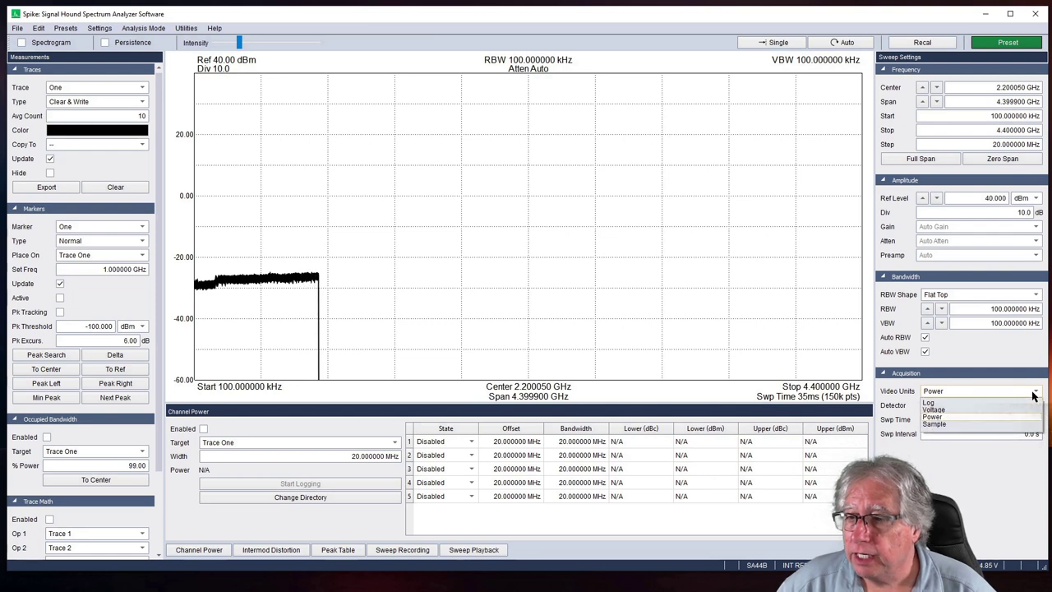
pyautogui.click(942, 404)
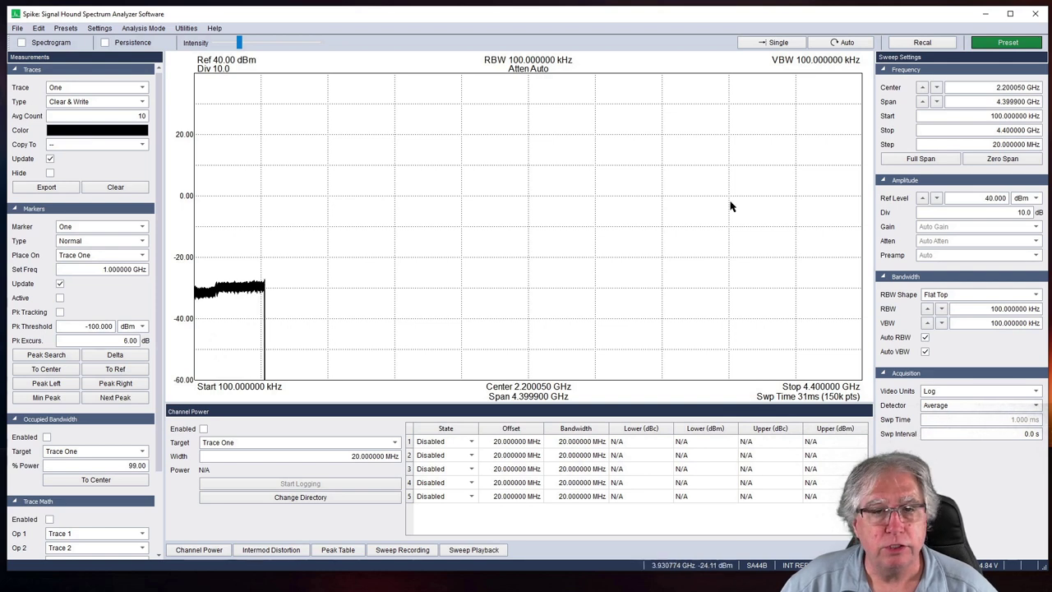
# Switch to Real-Time mode without persistence, centre on 146 MHz, and peak-search the carrier
pyautogui.click(138, 30)
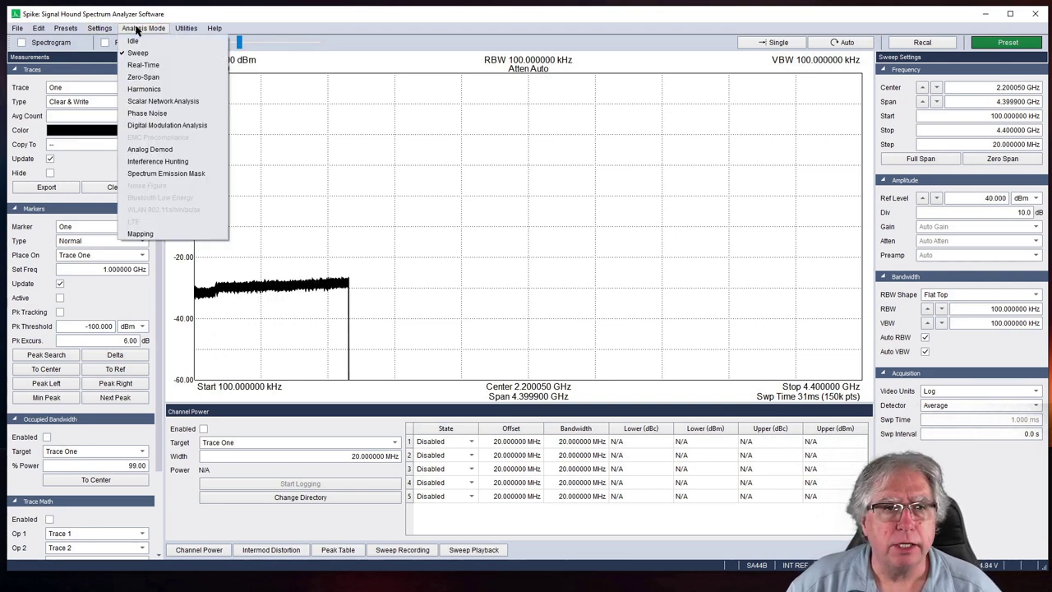
pyautogui.click(143, 65)
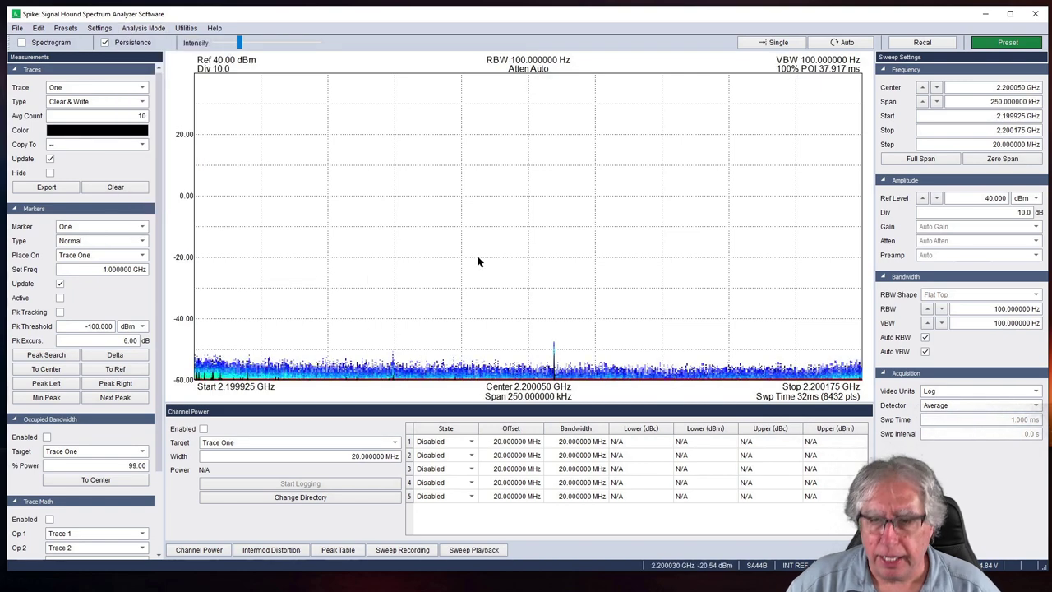
pyautogui.click(104, 44)
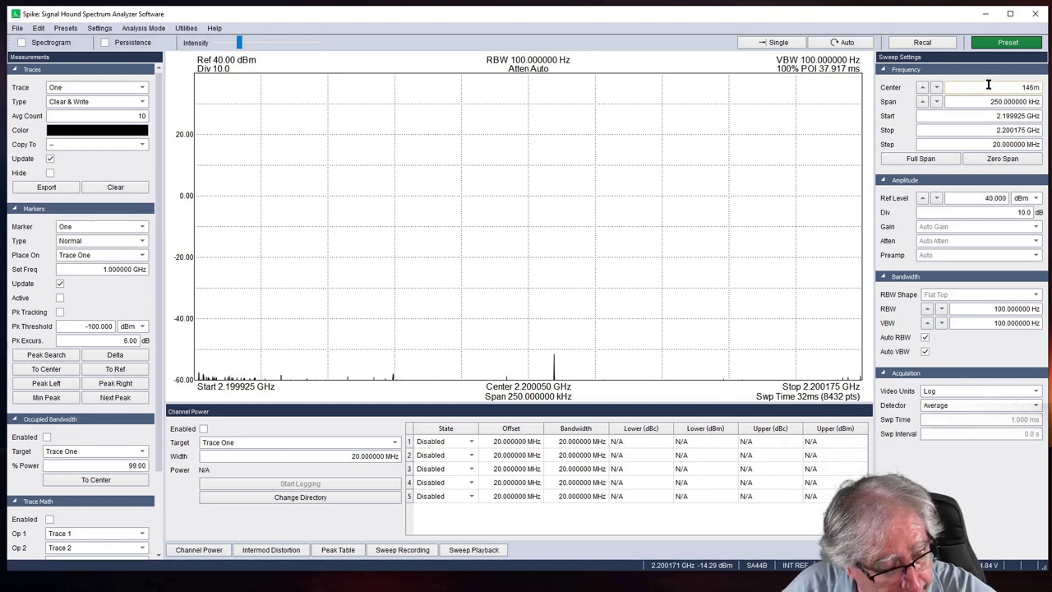
pyautogui.press('Return')
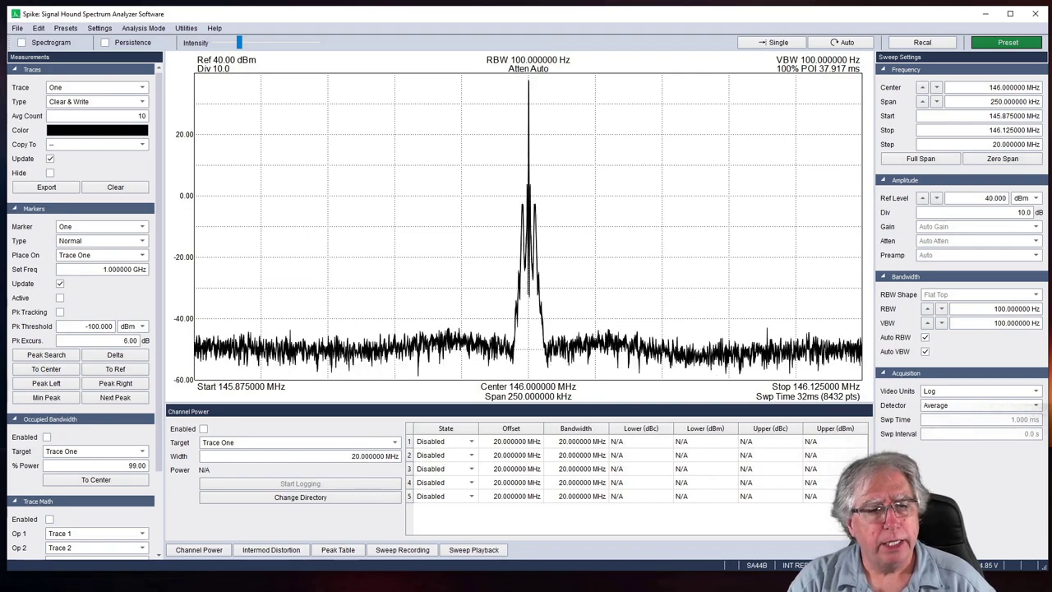
pyautogui.click(35, 355)
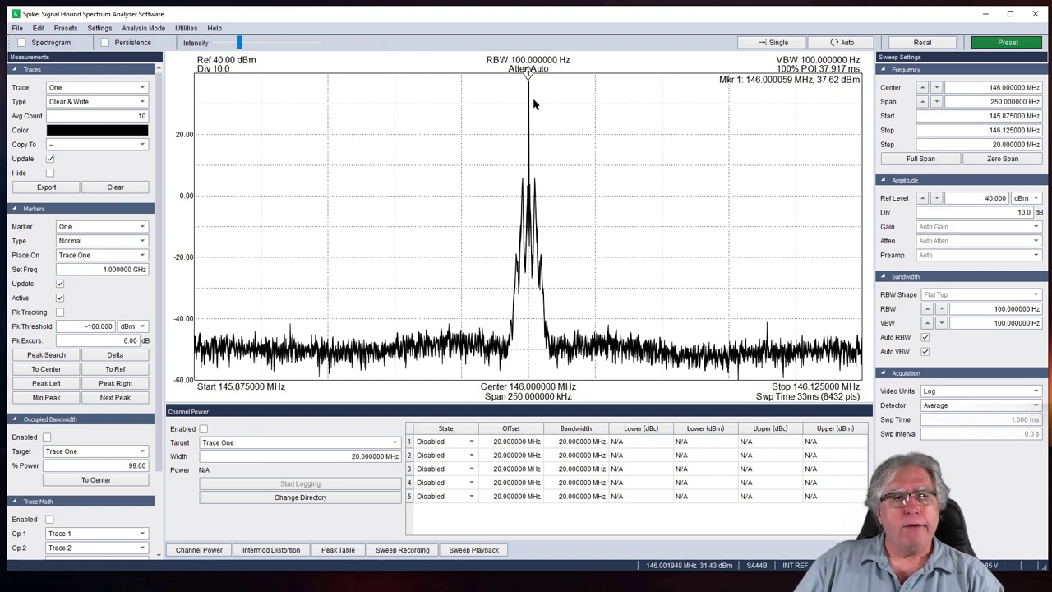
pyautogui.click(100, 29)
pyautogui.moveTo(128, 30)
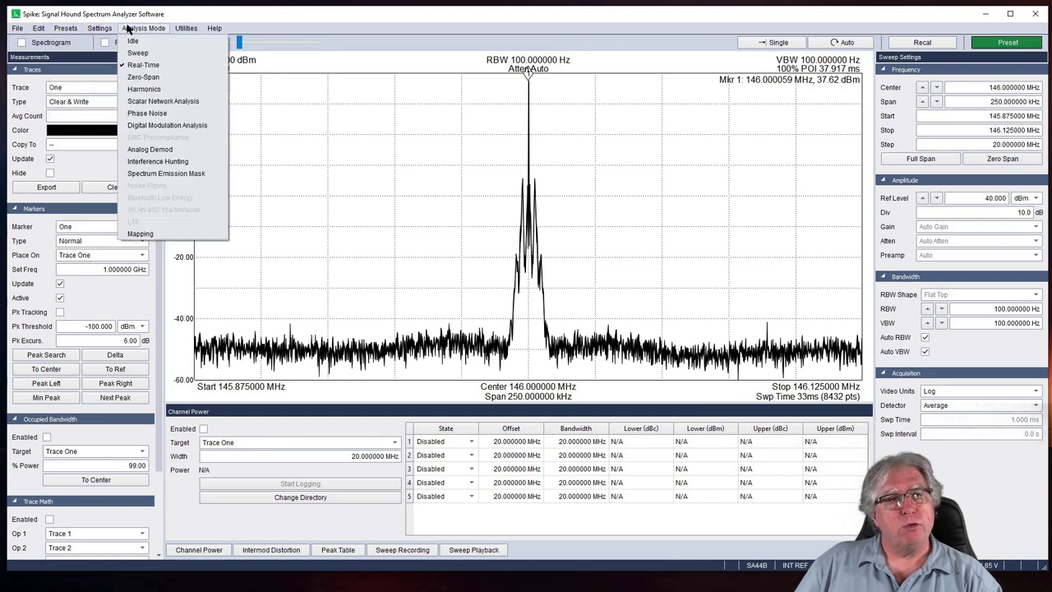
pyautogui.click(147, 89)
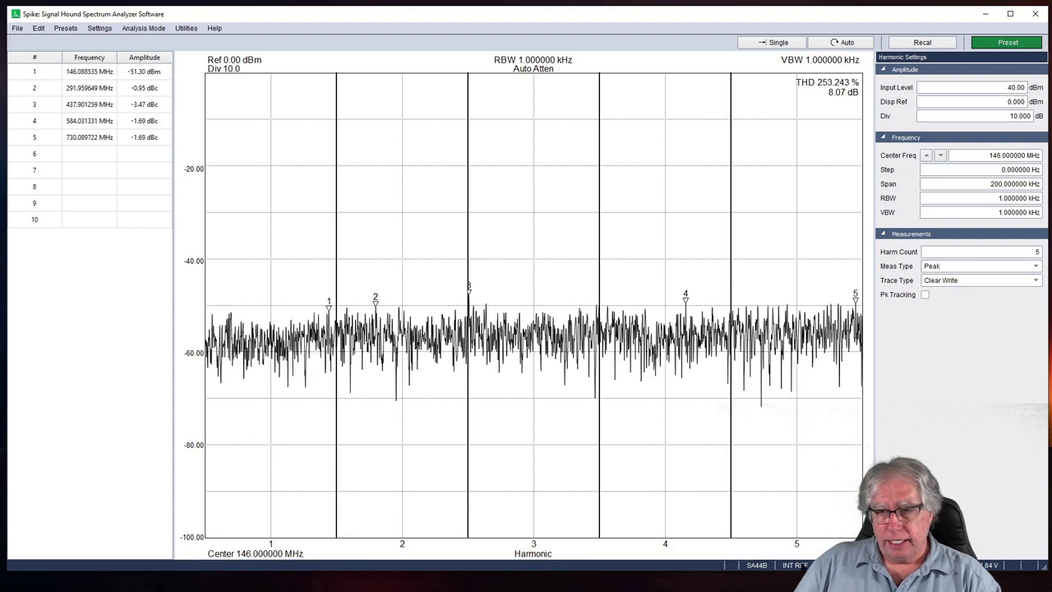
pyautogui.doubleClick(997, 250)
pyautogui.write('7')
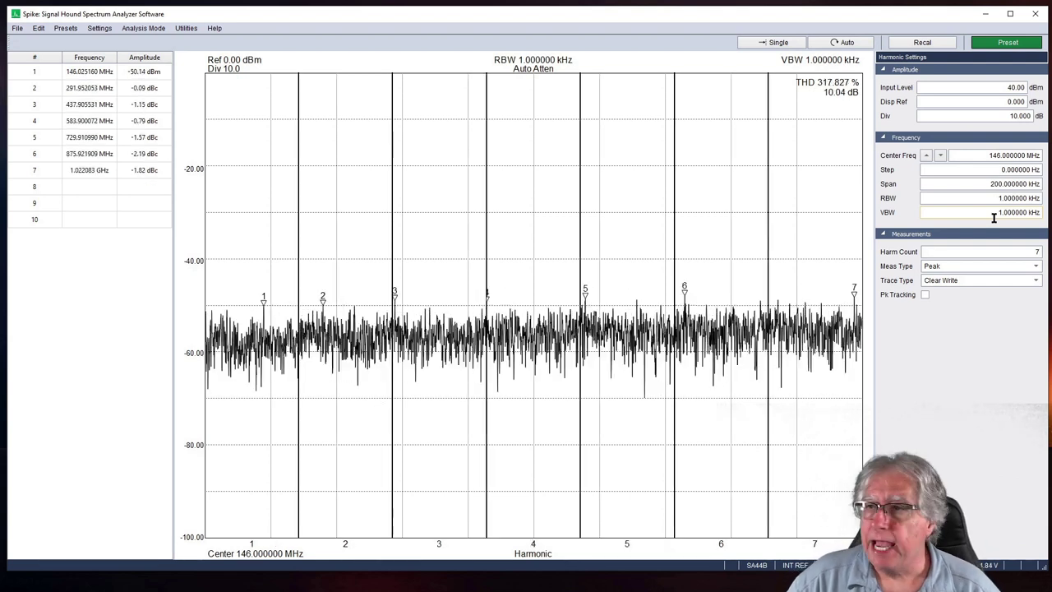
pyautogui.doubleClick(966, 103)
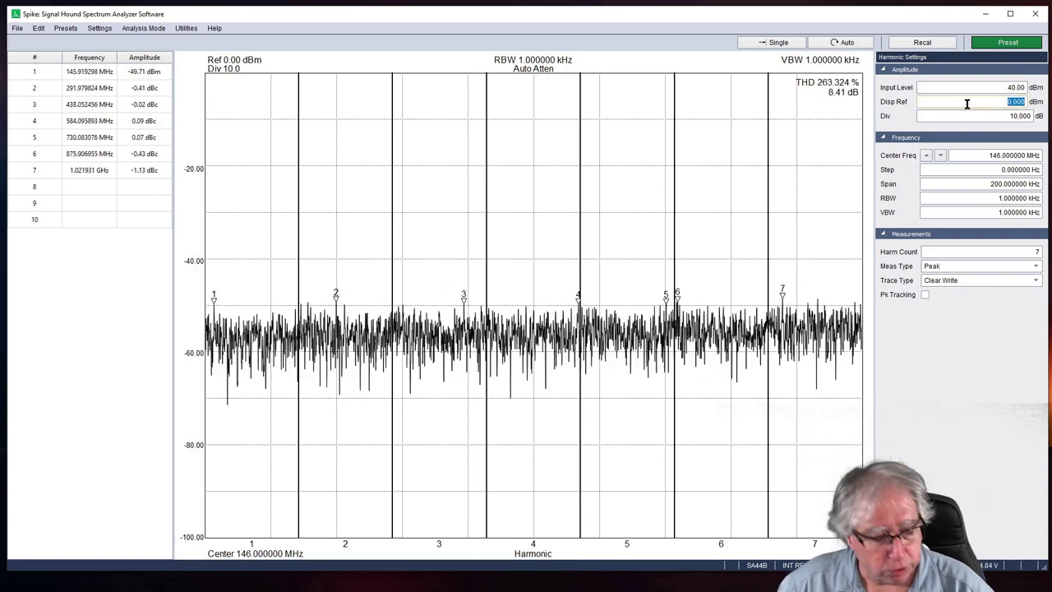
pyautogui.write('40')
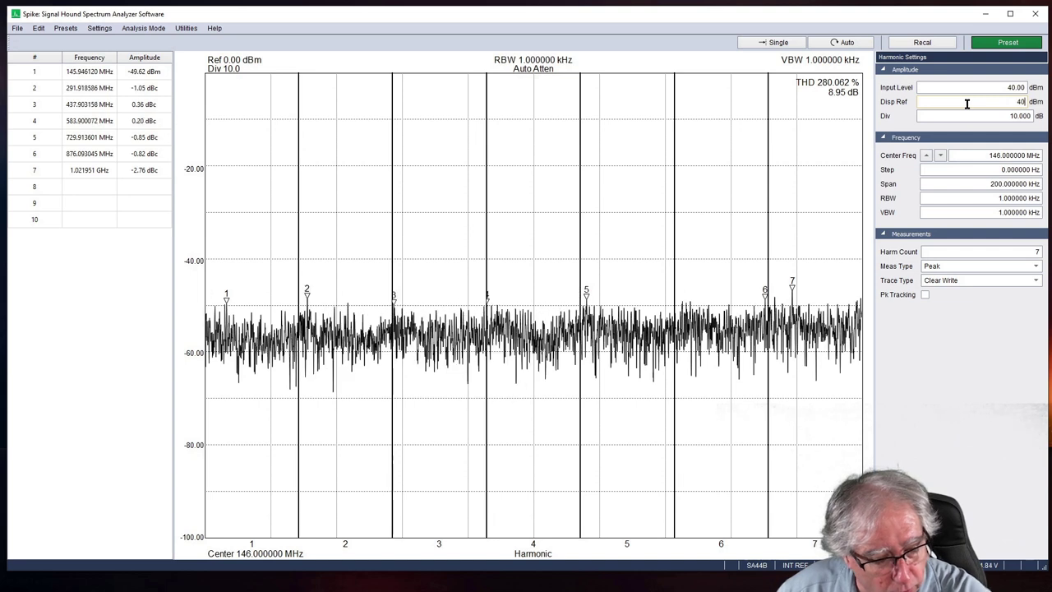
pyautogui.press('Tab')
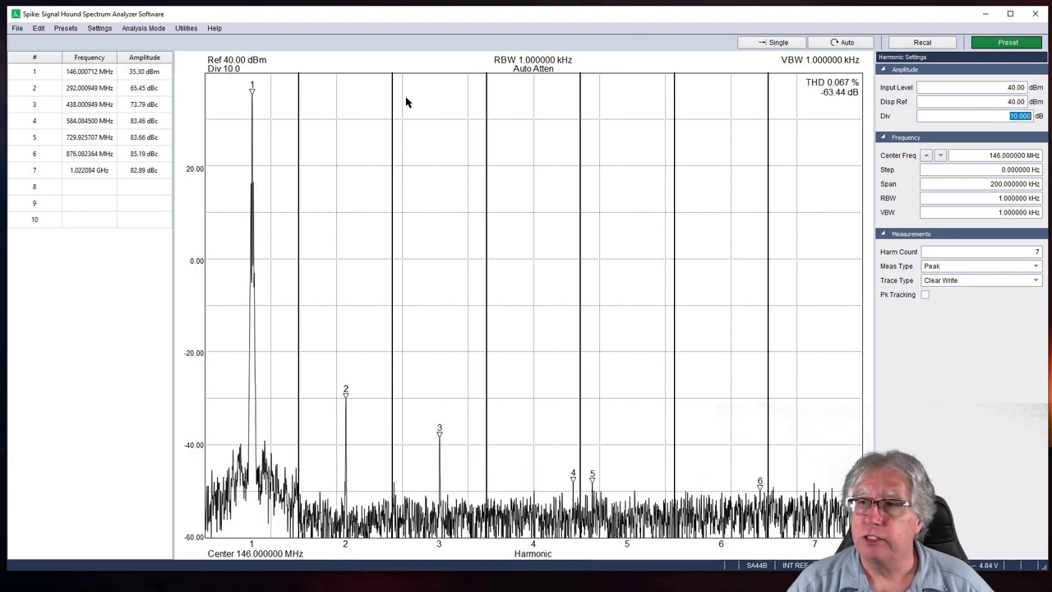
pyautogui.click(778, 43)
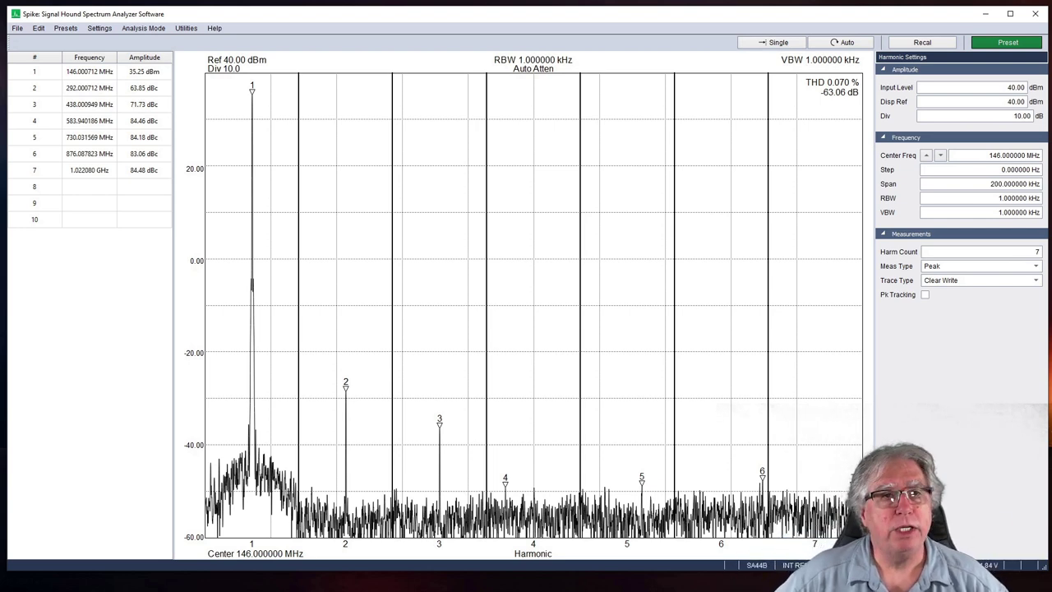
# Switch to Analog Demod mode, apply Auto, and narrow the FM time-domain scale to about ±20.9 kHz
pyautogui.click(136, 31)
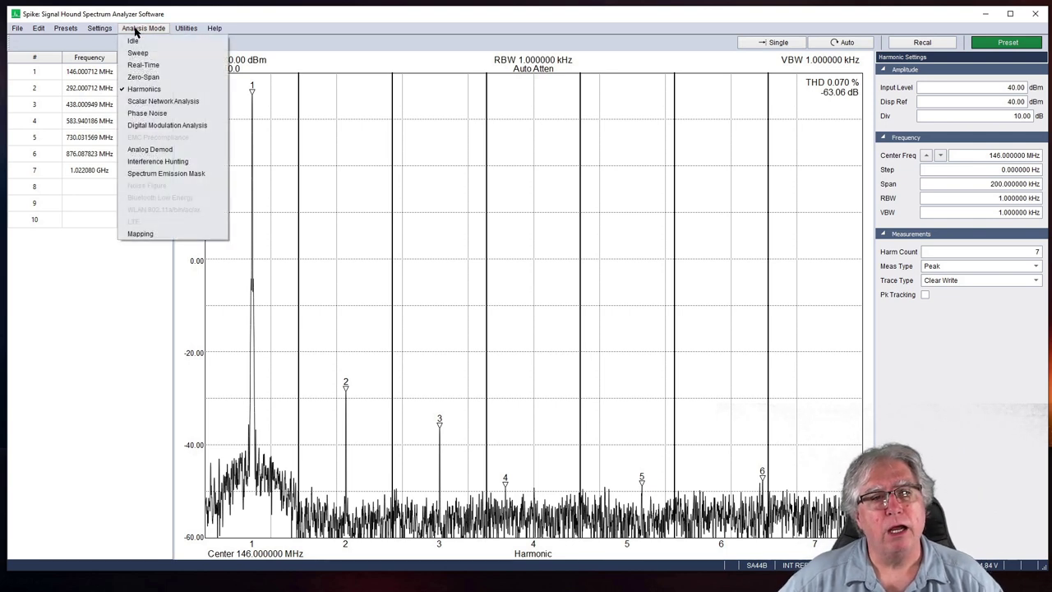
pyautogui.click(149, 150)
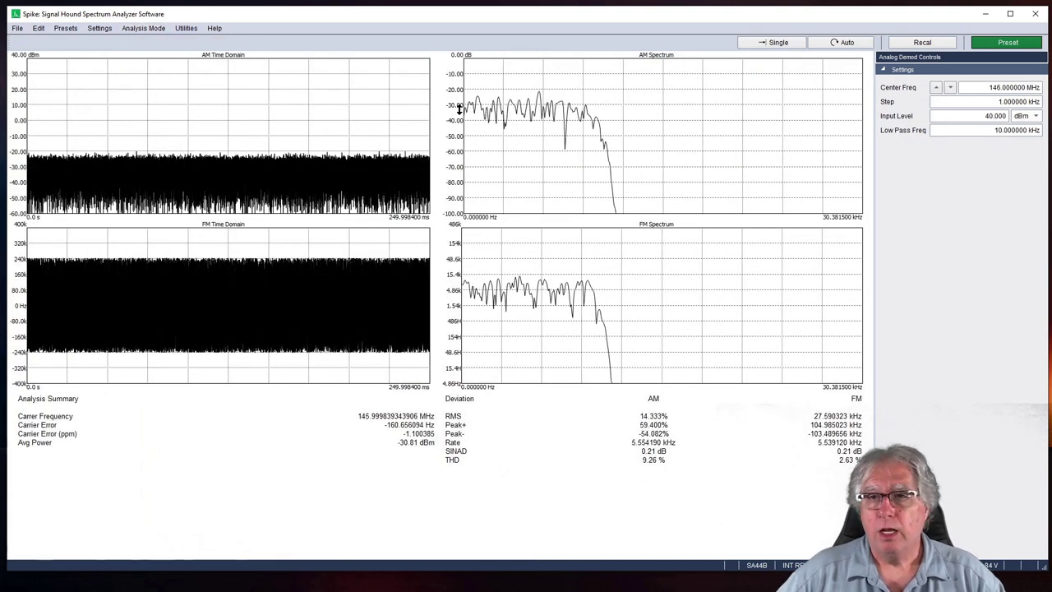
pyautogui.click(838, 42)
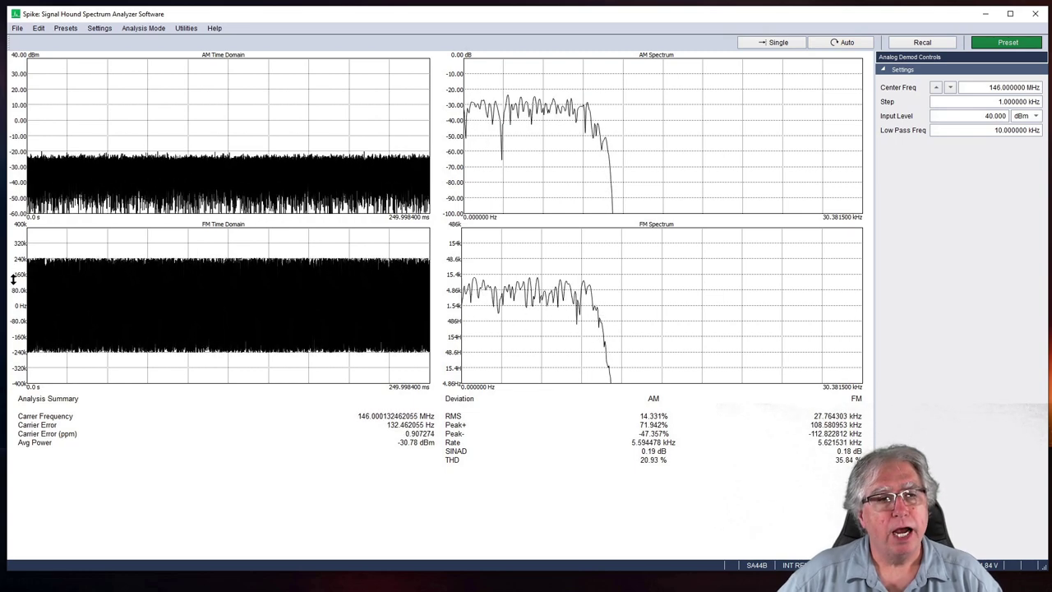
pyautogui.scroll(5, 13, 279)
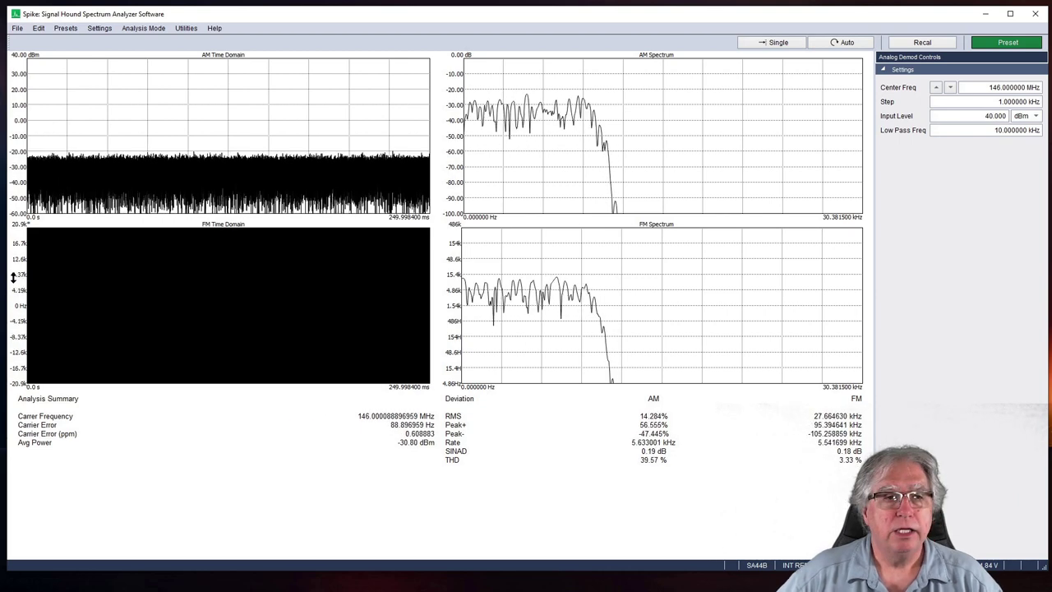
# Tighten the FM Time Domain y-axis further to roughly ±5.9 kHz by scrolling
pyautogui.scroll(2, 14, 278)
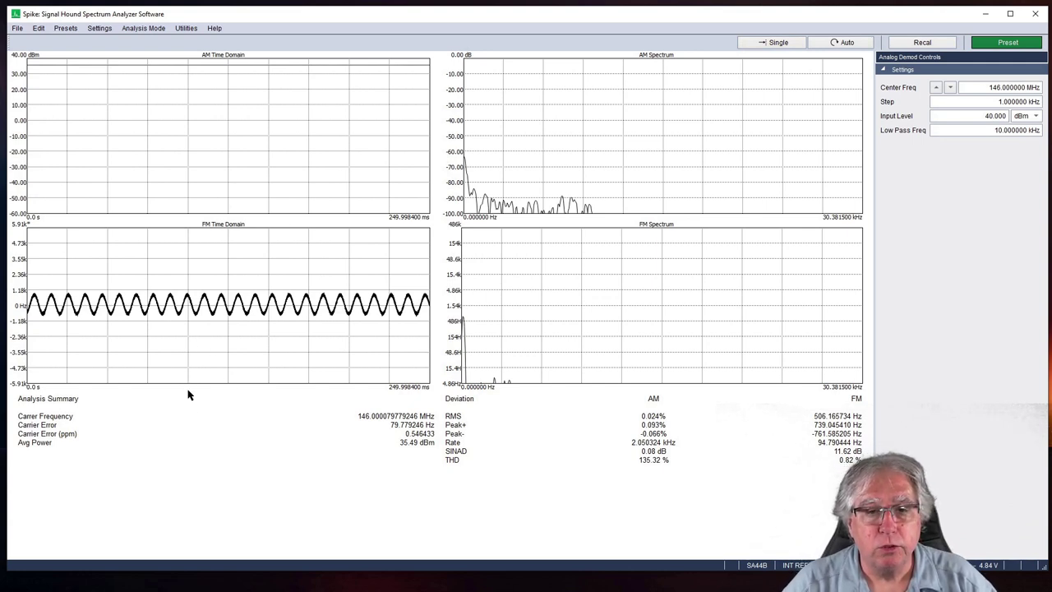
# Zoom the FM time axis in to about 107–143 ms, resolving a few tone cycles
pyautogui.scroll(1, 187, 388)
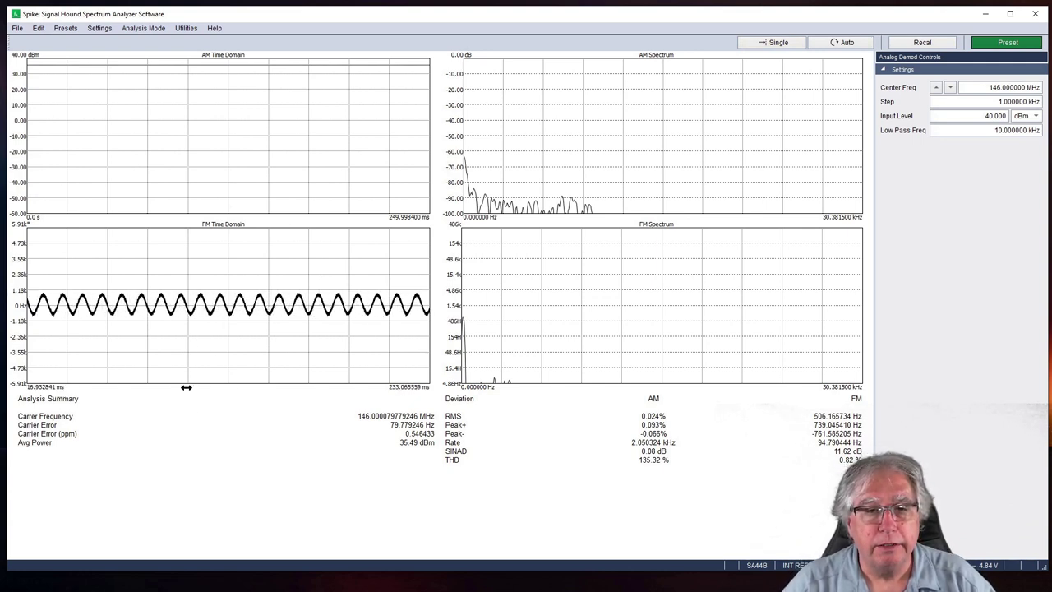
pyautogui.scroll(10, 187, 387)
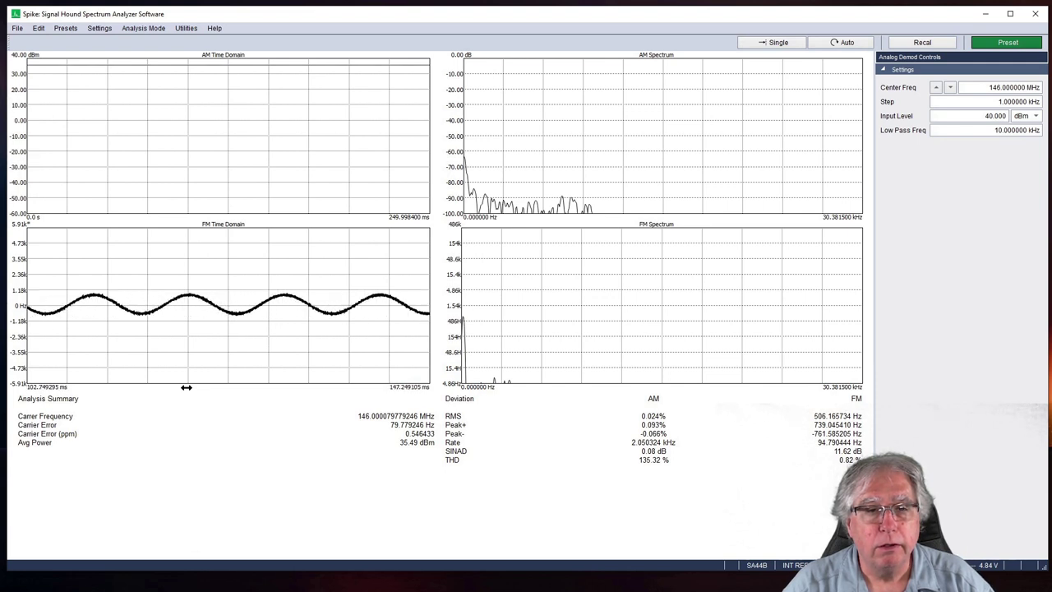
pyautogui.scroll(1, 186, 388)
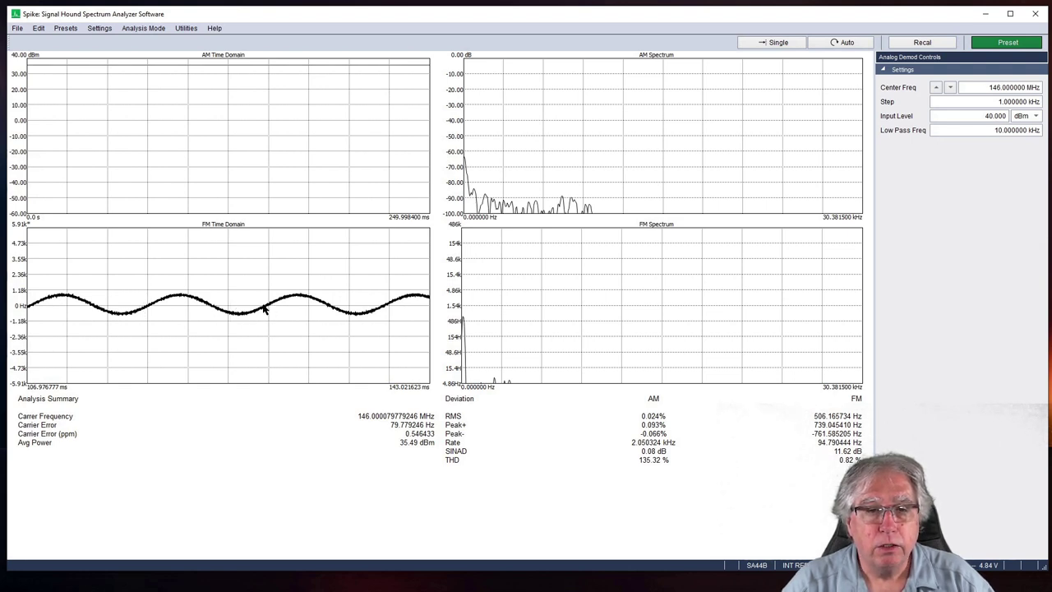
# Place a marker on the FM tone and step it left onto the zero crossing near 117.81 ms
pyautogui.click(147, 307)
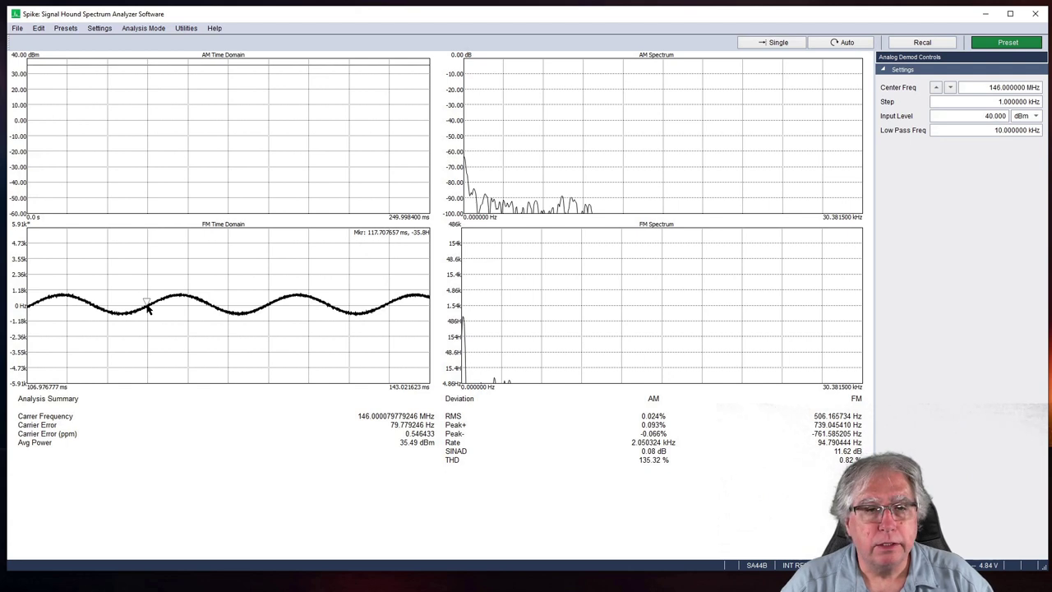
pyautogui.click(148, 304)
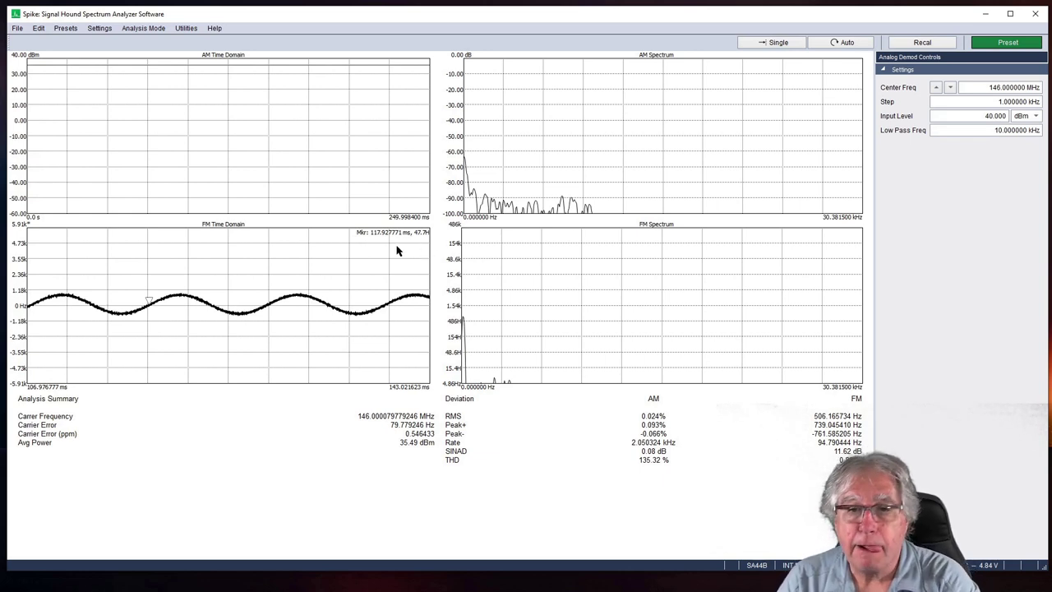
pyautogui.press('Left')
pyautogui.press('Left')
pyautogui.press('Left')
pyautogui.press('Left')
pyautogui.press('Left')
pyautogui.press('Left')
pyautogui.press('Left')
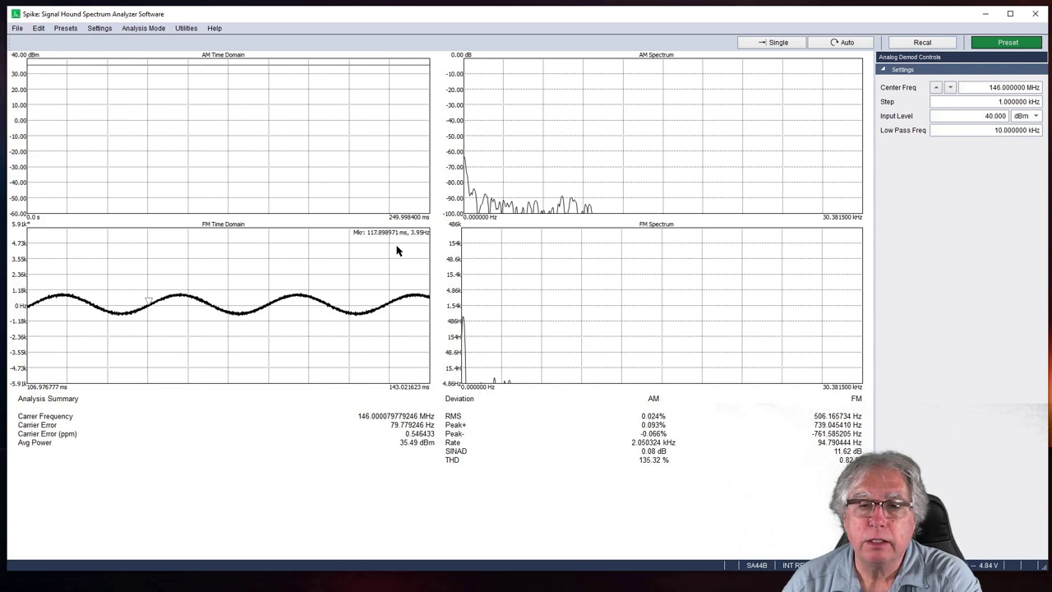
pyautogui.press('Left')
pyautogui.press('Left')
pyautogui.press('Left')
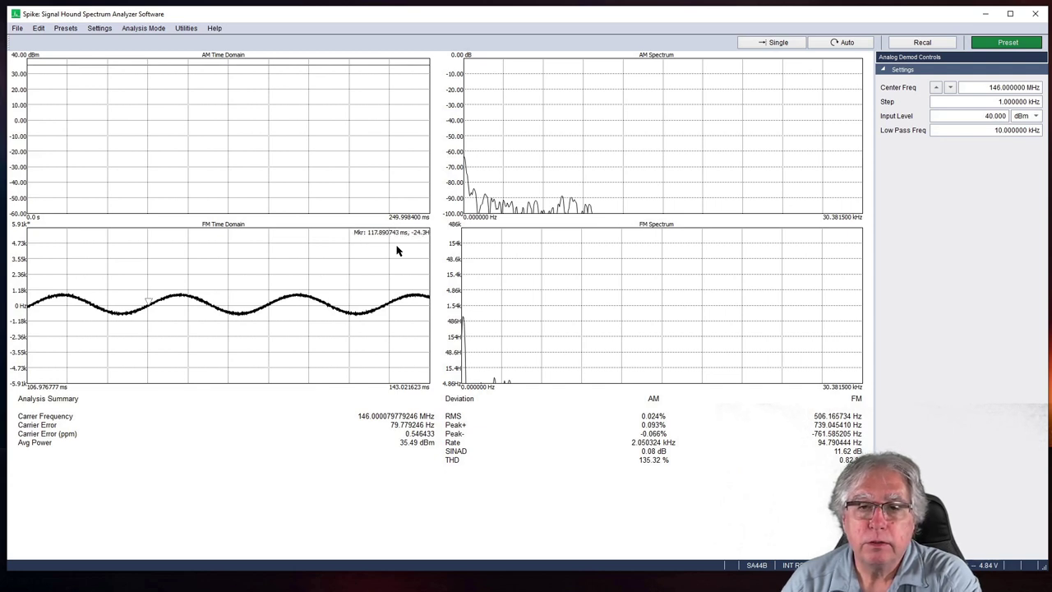
pyautogui.press('Left')
pyautogui.press('Left')
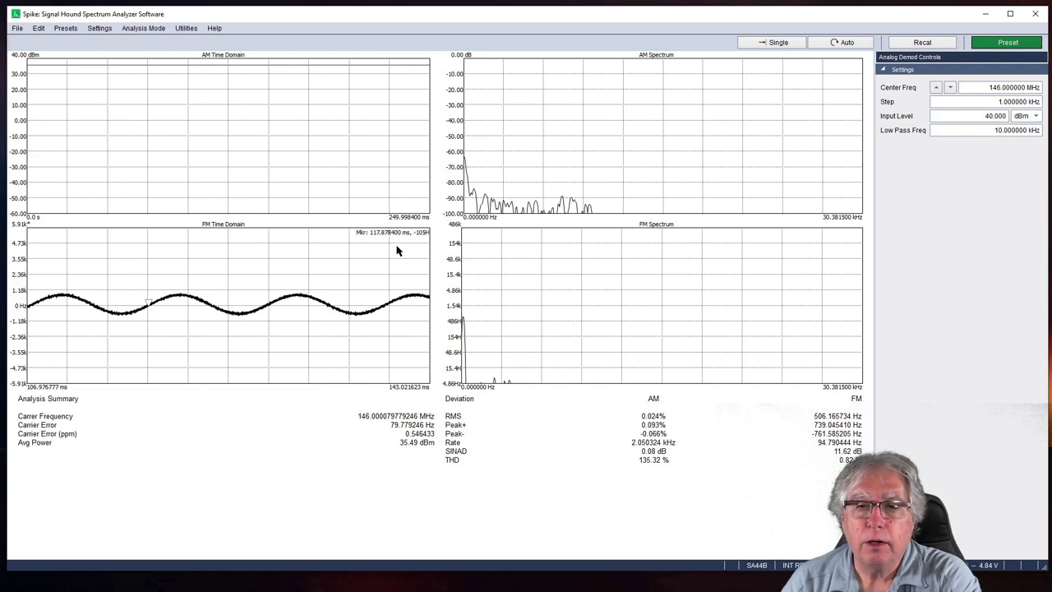
pyautogui.press('Left')
pyautogui.press('Left')
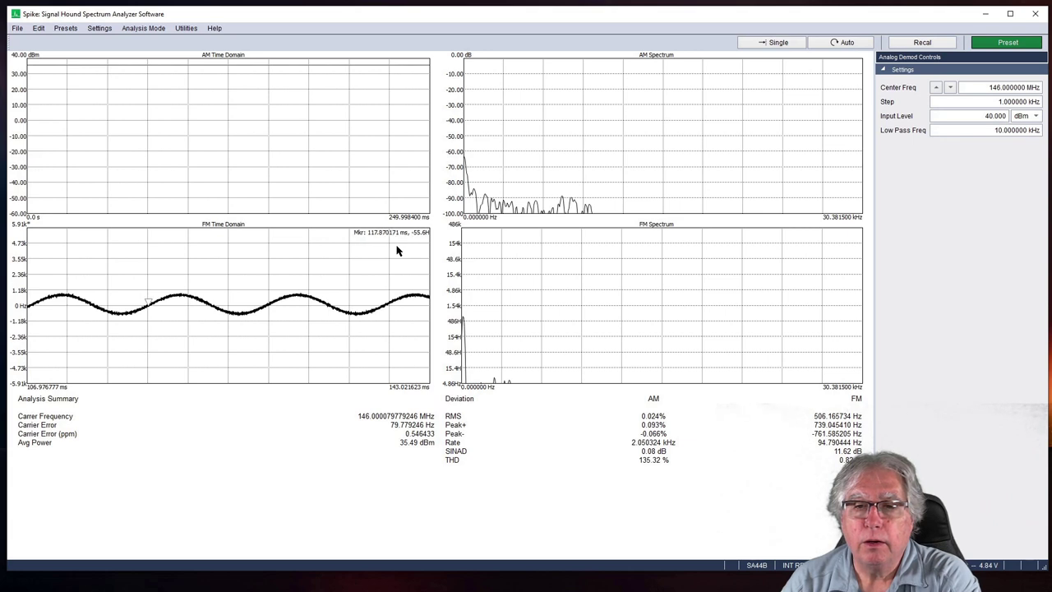
pyautogui.press('Left')
pyautogui.press('Left')
pyautogui.press('Left')
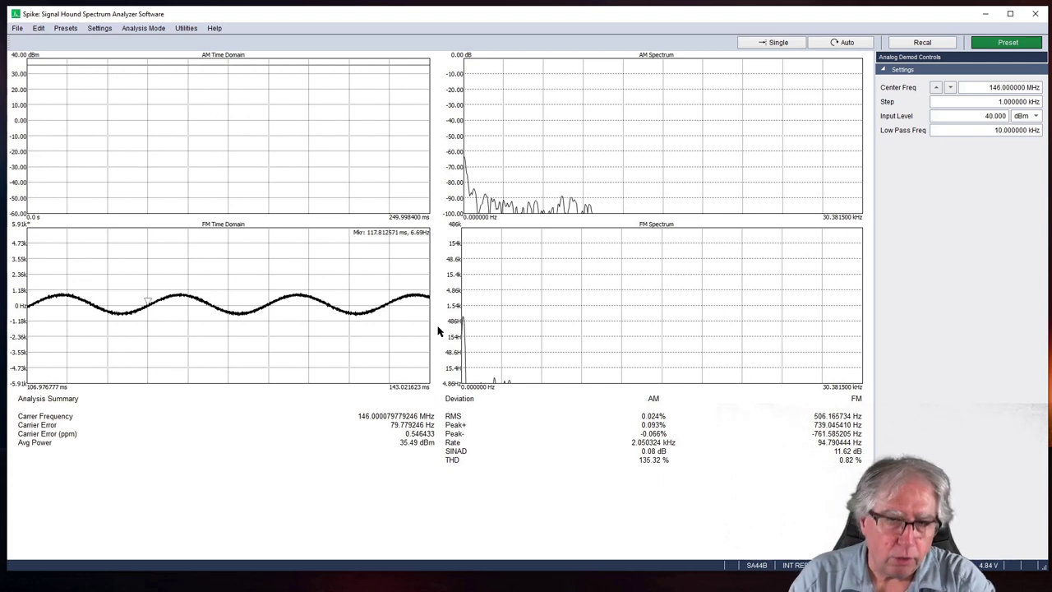
# Set a delta reference at the marker and place the delta at the next zero crossing, reading 10.0944 ms
pyautogui.rightClick(148, 302)
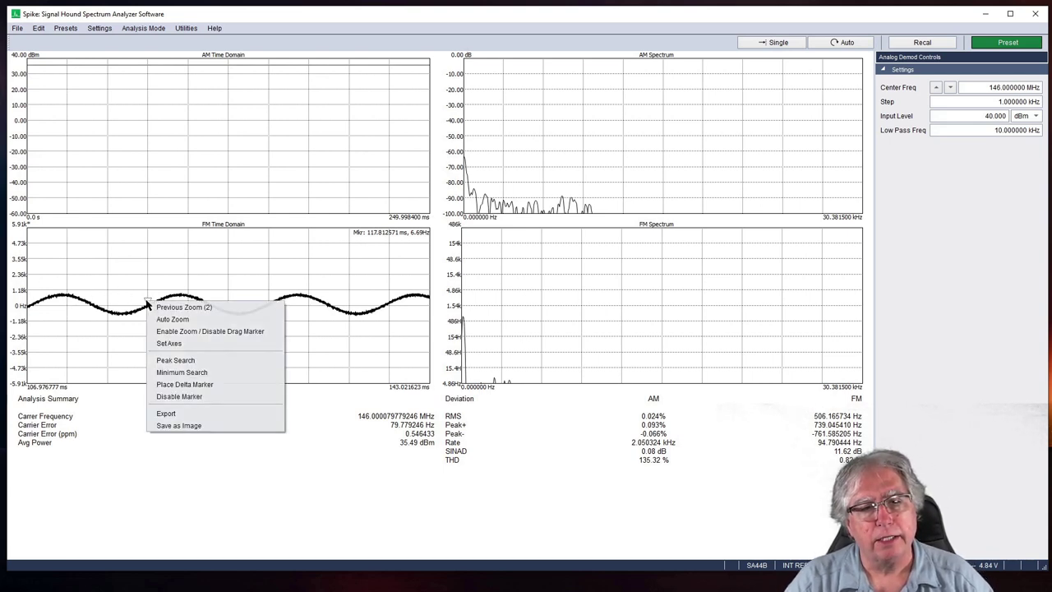
pyautogui.click(181, 385)
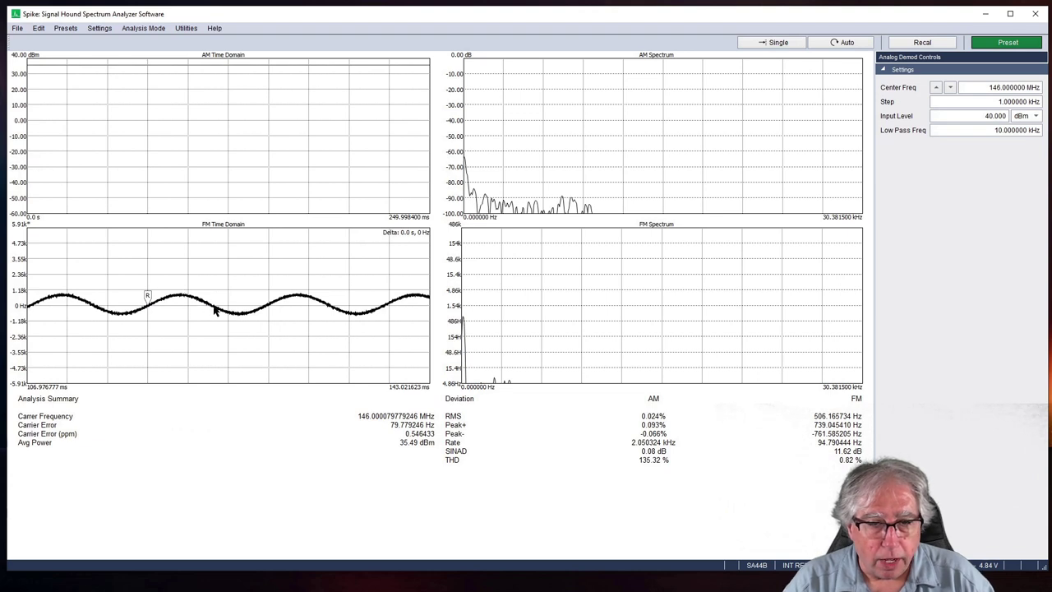
pyautogui.click(266, 308)
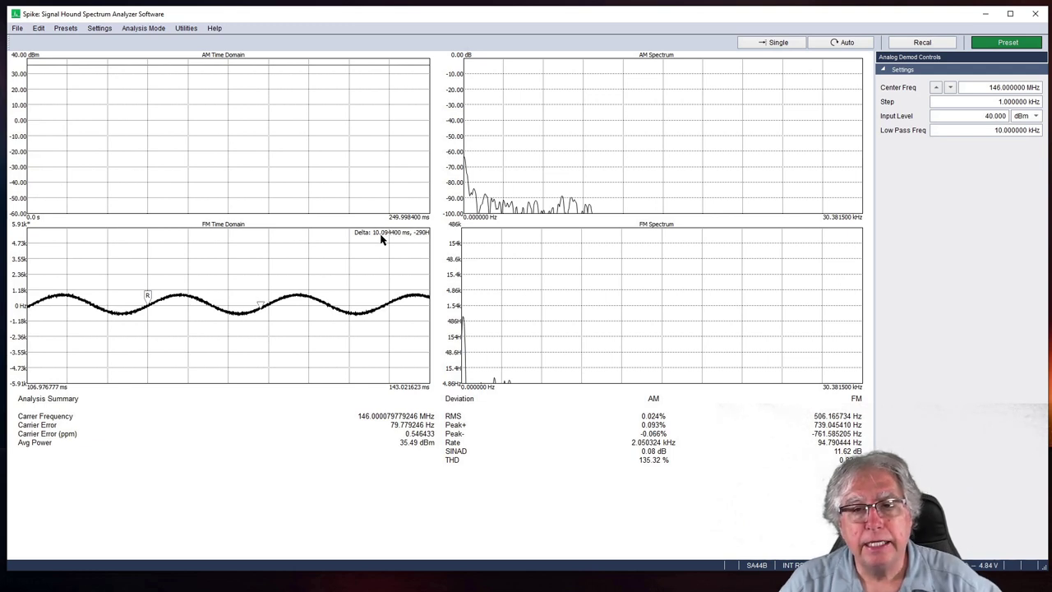
# Reposition the delta marker onto the zero crossing one full cycle later, about 10.6 ms
pyautogui.click(264, 306)
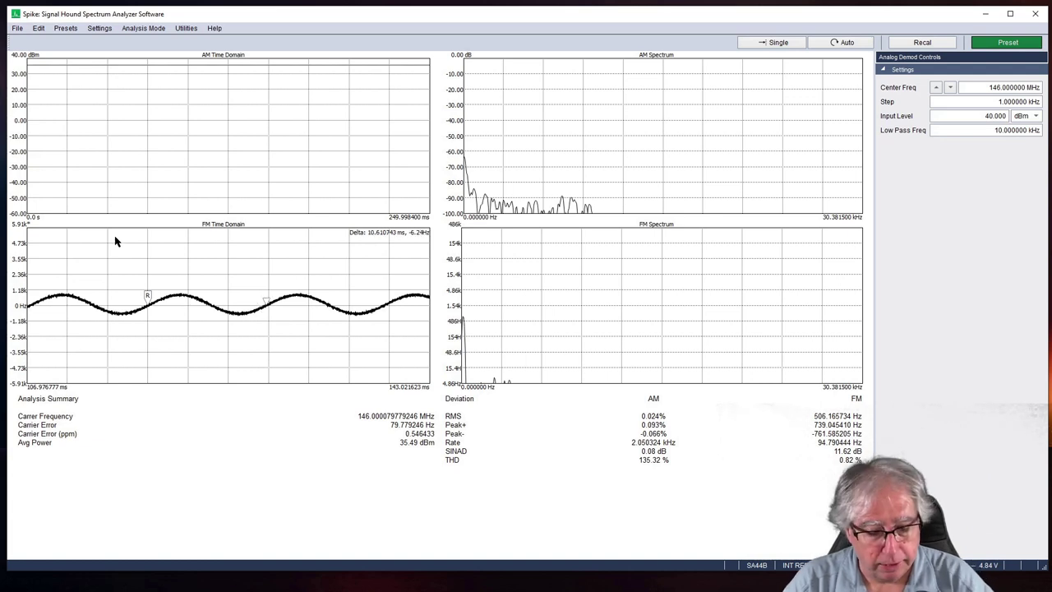